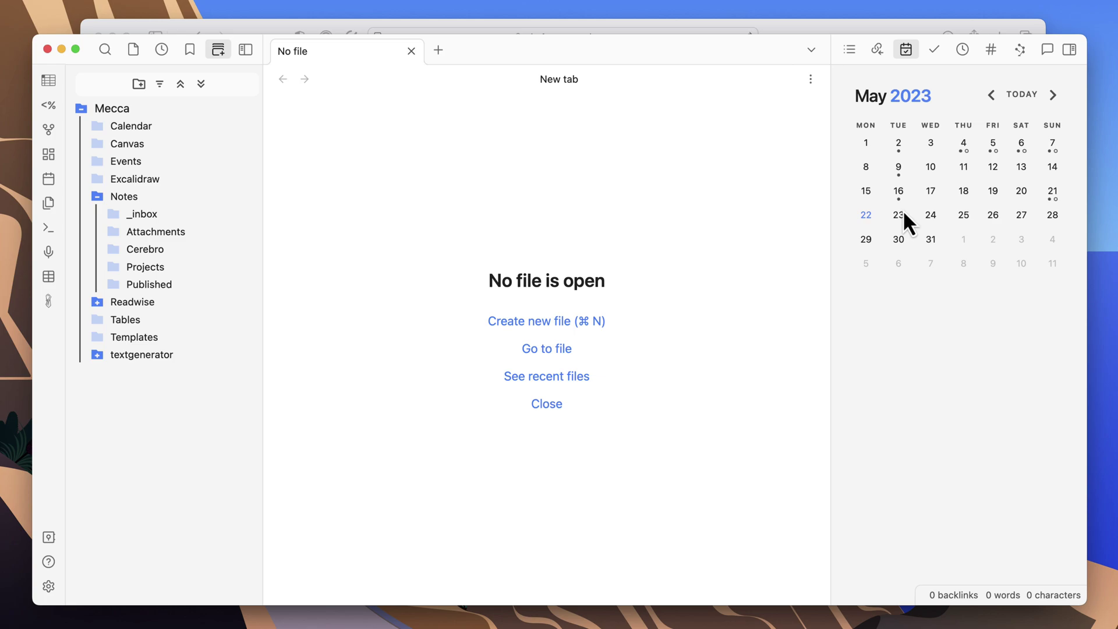
Step: Browse community plugins and search for 'gpt', then 'openai'
{"action": "left_click", "coordinate": [52, 585]}
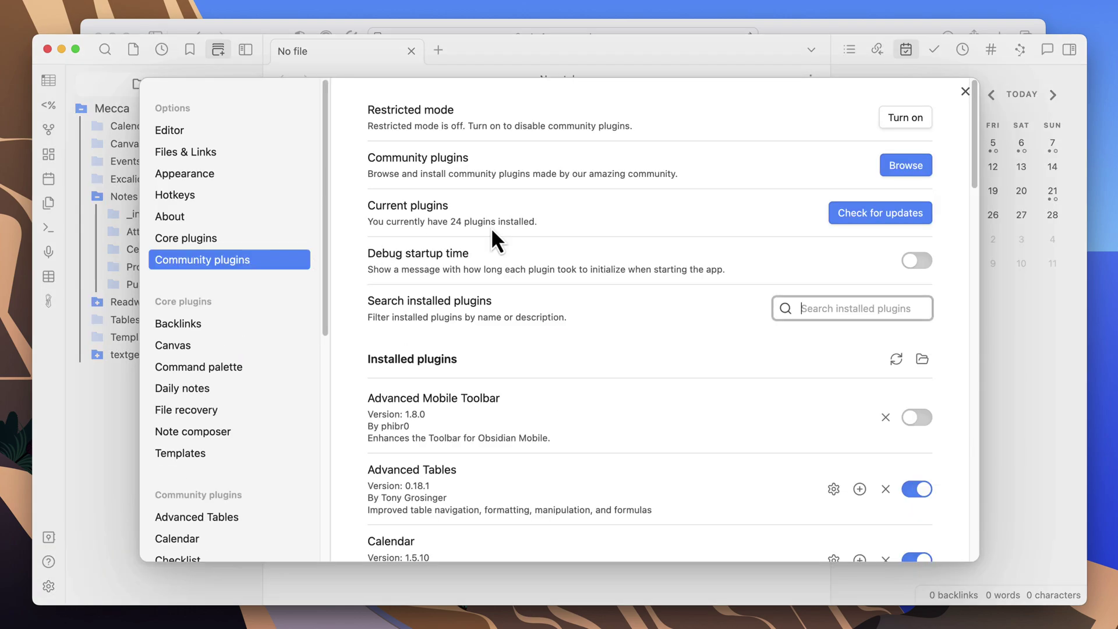
{"action": "left_click", "coordinate": [899, 167]}
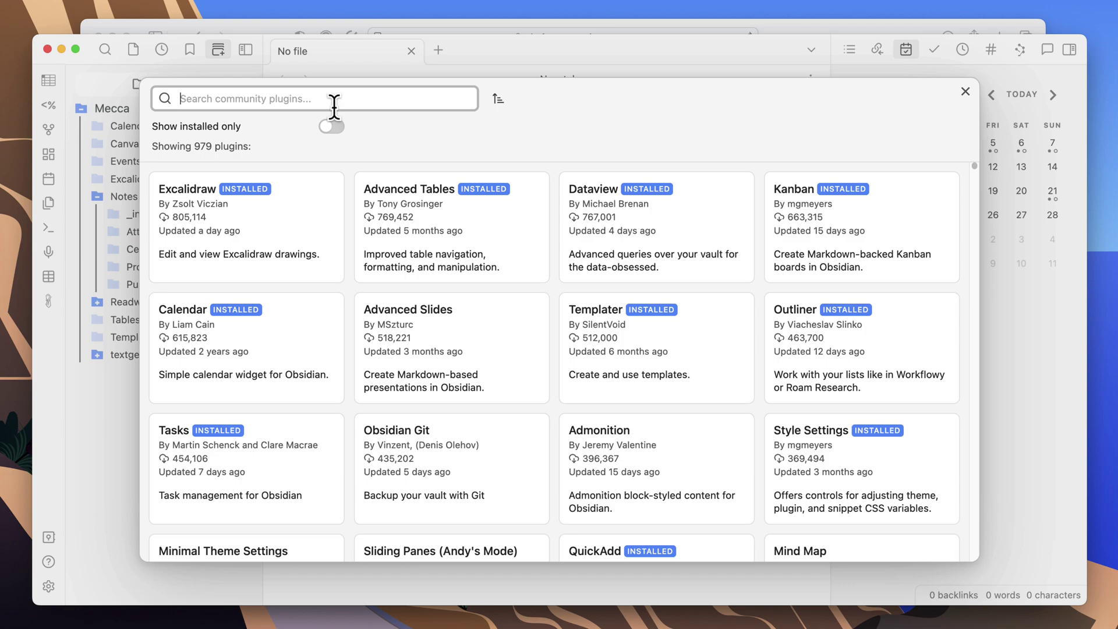
{"action": "type", "text": "gpt"}
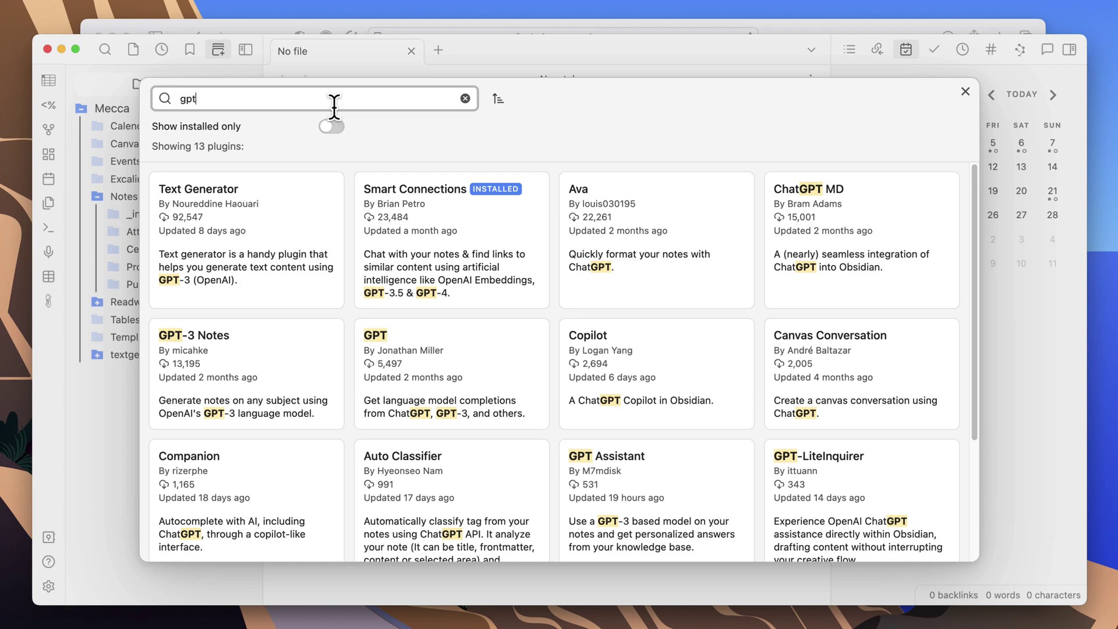
{"action": "key", "text": "BackSpace"}
{"action": "key", "text": "BackSpace"}
{"action": "key", "text": "BackSpace"}
{"action": "type", "text": "op"}
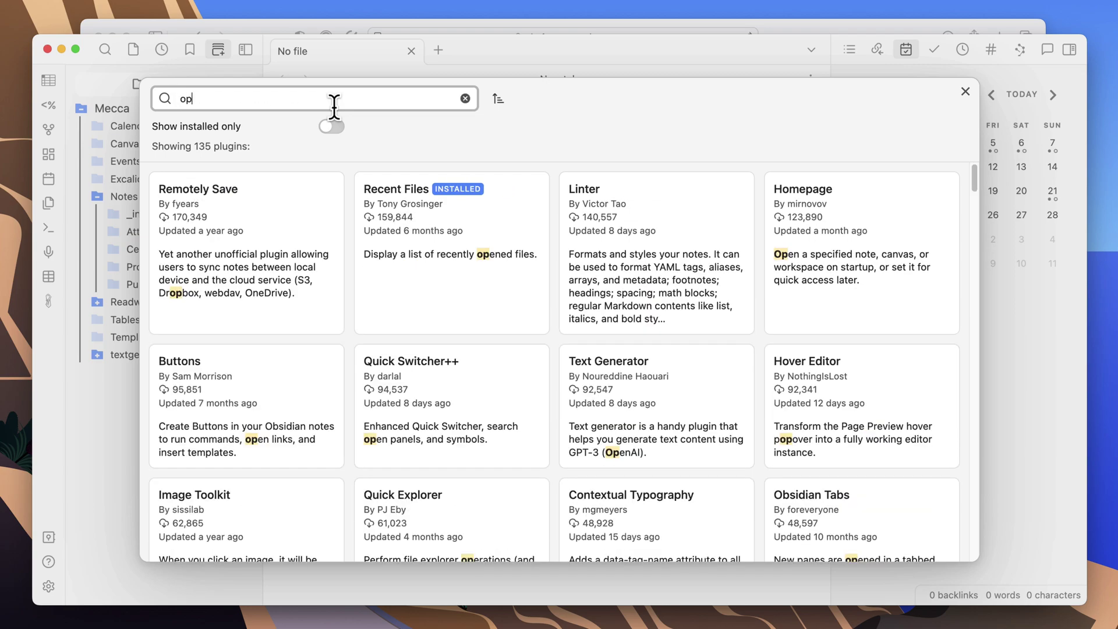
{"action": "type", "text": "enai"}
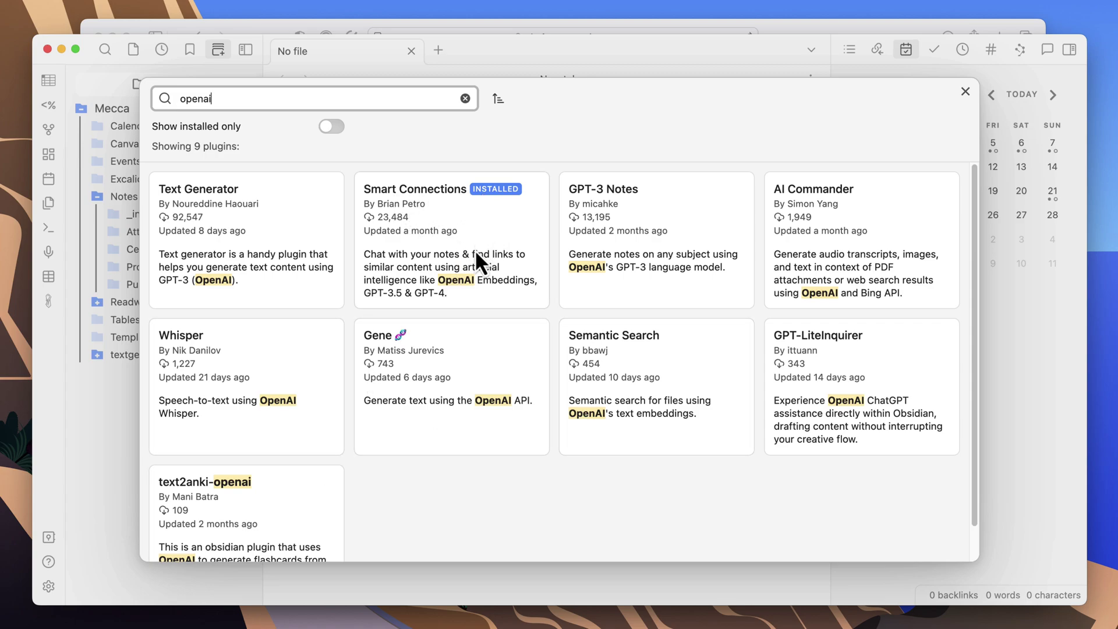
Step: Open the Smart Connections plugin settings and test the OpenAI API key
{"action": "left_click", "coordinate": [473, 210]}
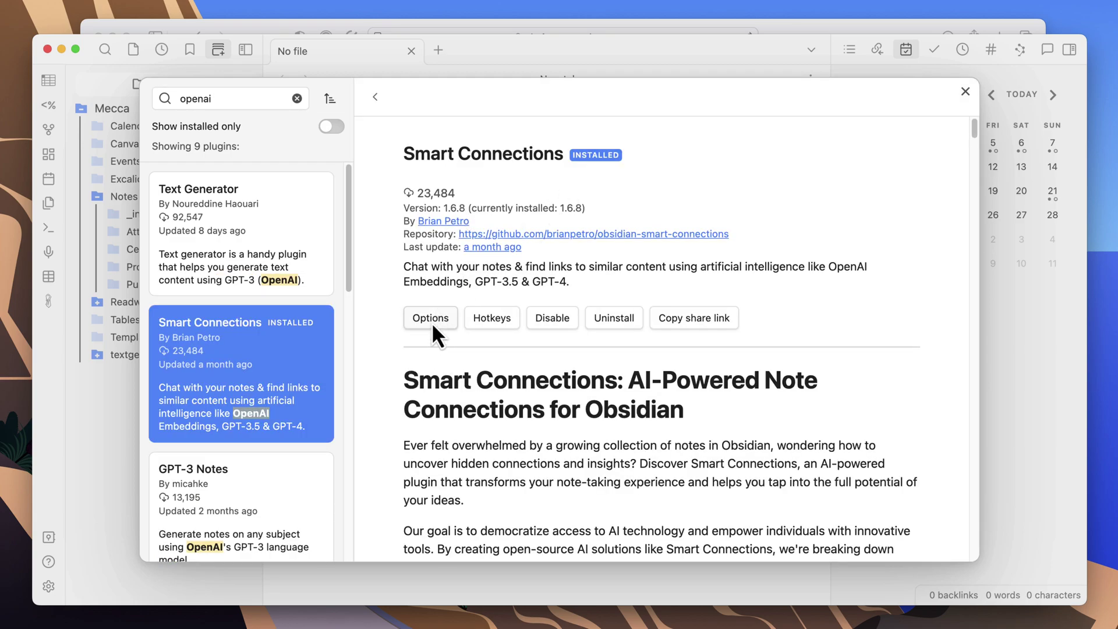
{"action": "left_click", "coordinate": [431, 320]}
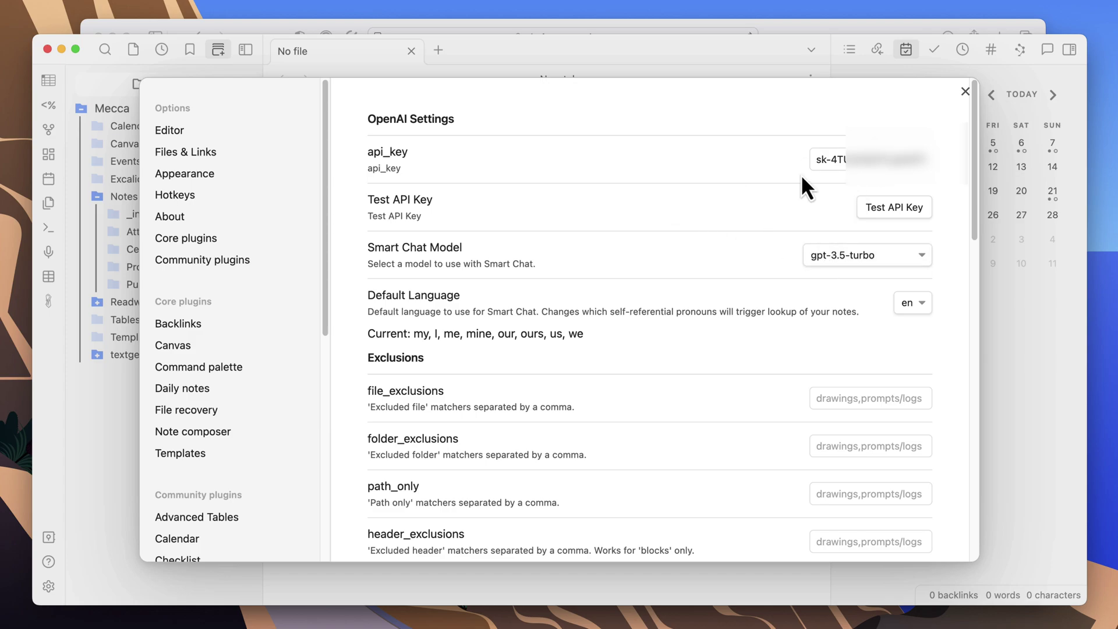
{"action": "left_click", "coordinate": [894, 208]}
Step: Keep gpt-3.5-turbo as the Smart Chat model and en as the default language
{"action": "left_click", "coordinate": [923, 256]}
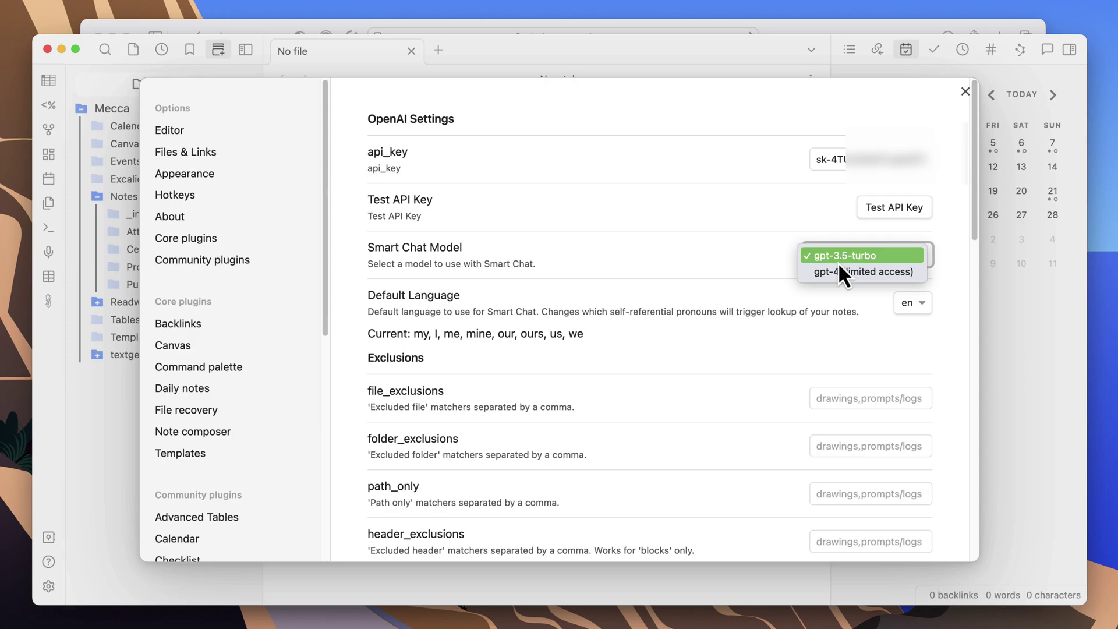
{"action": "left_click", "coordinate": [733, 342]}
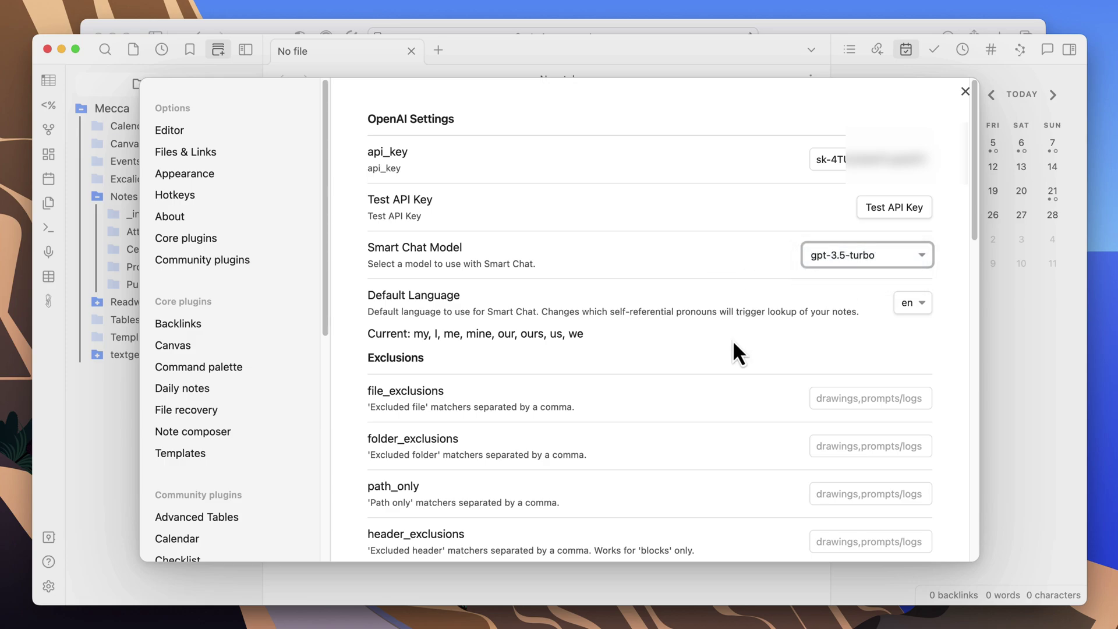
{"action": "left_click", "coordinate": [913, 305]}
{"action": "left_click", "coordinate": [732, 316]}
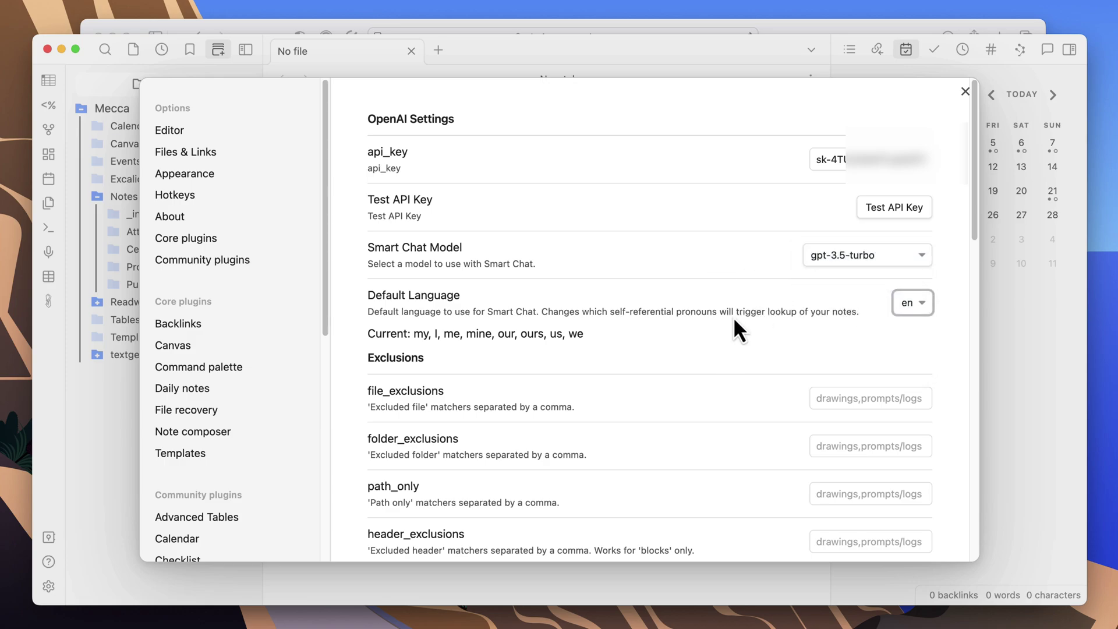
Step: Scroll down to Previously failed files and choose 'Retry failed files only'
{"action": "left_click_drag", "start_coordinate": [974, 215], "coordinate": [961, 357]}
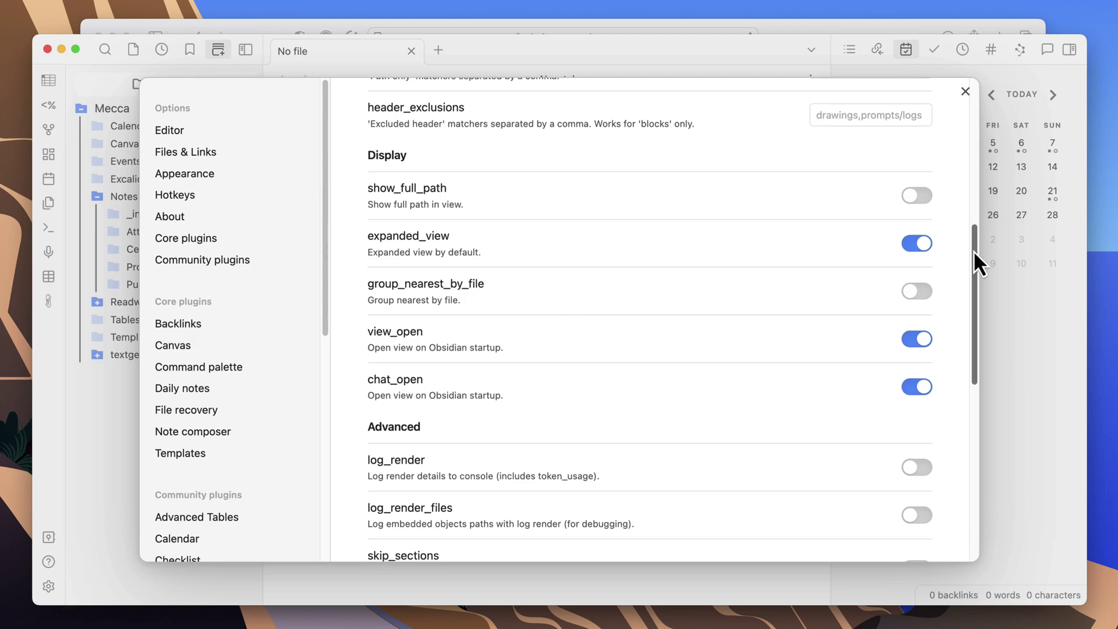
{"action": "left_click_drag", "start_coordinate": [973, 262], "coordinate": [962, 410]}
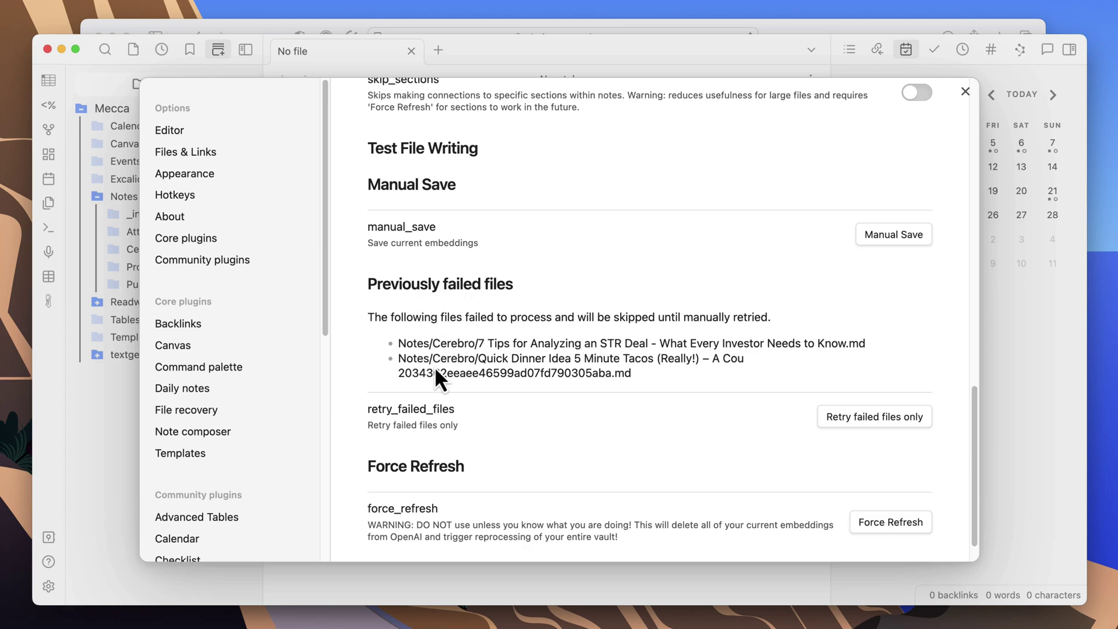
{"action": "left_click", "coordinate": [875, 419]}
Step: Close Settings, open 'The Pathless Path - Book Summary' from _inbox, and show its backlinks
{"action": "left_click", "coordinate": [964, 92]}
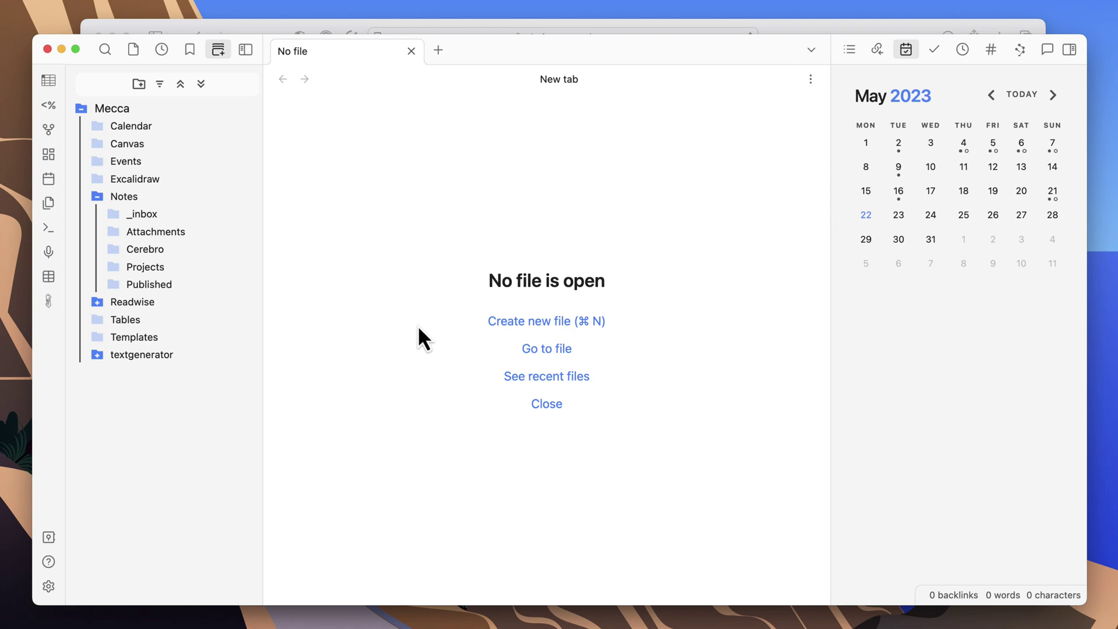
{"action": "left_click", "coordinate": [146, 214]}
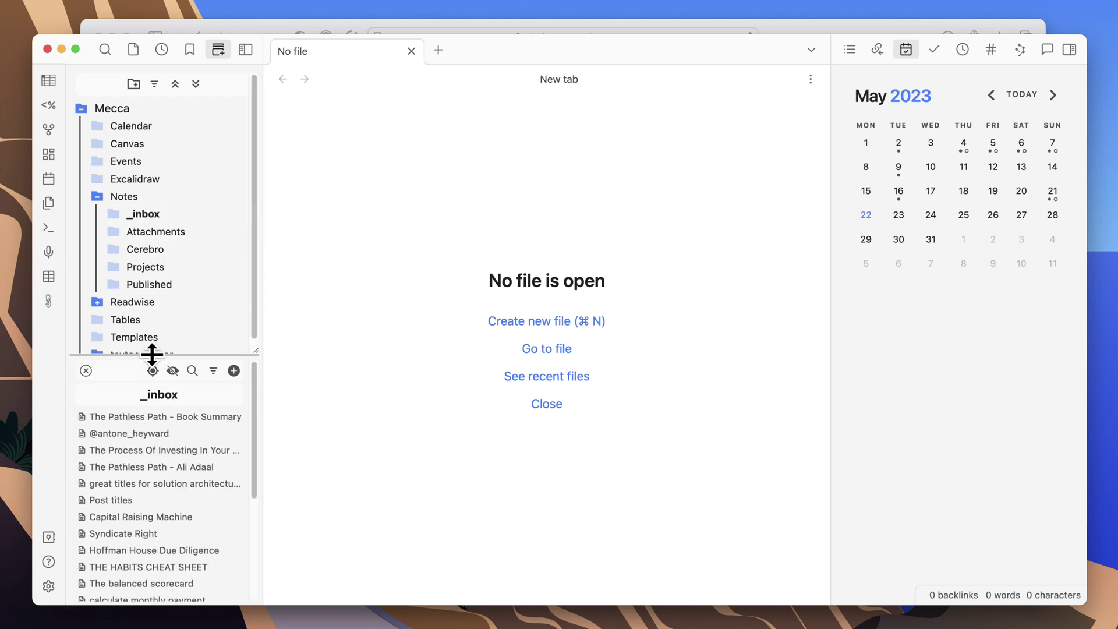
{"action": "left_click", "coordinate": [160, 417]}
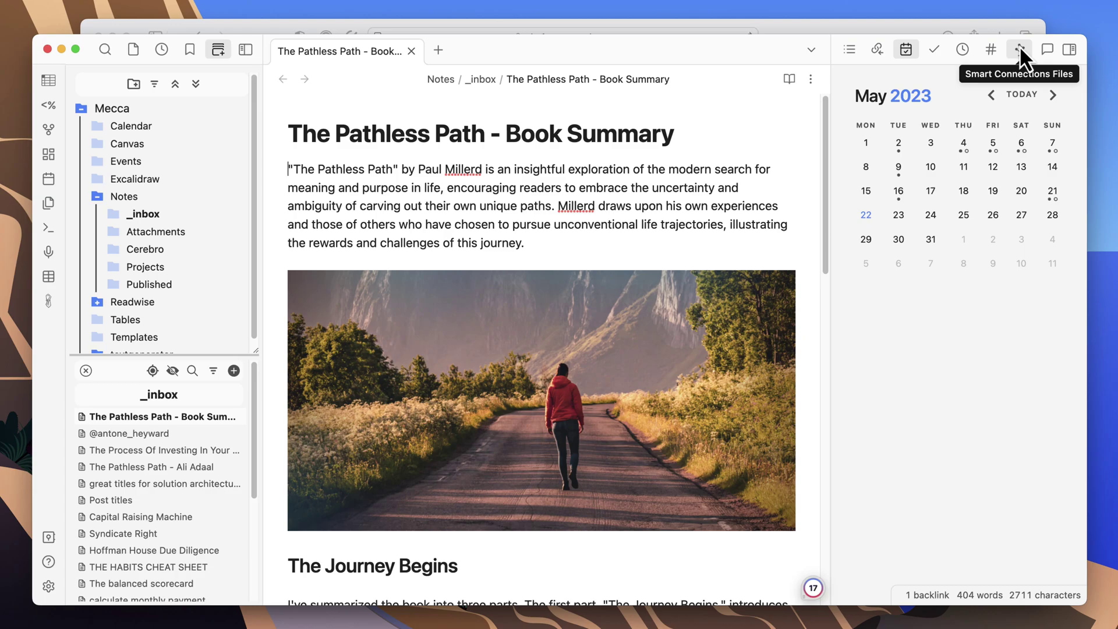
{"action": "left_click", "coordinate": [880, 52]}
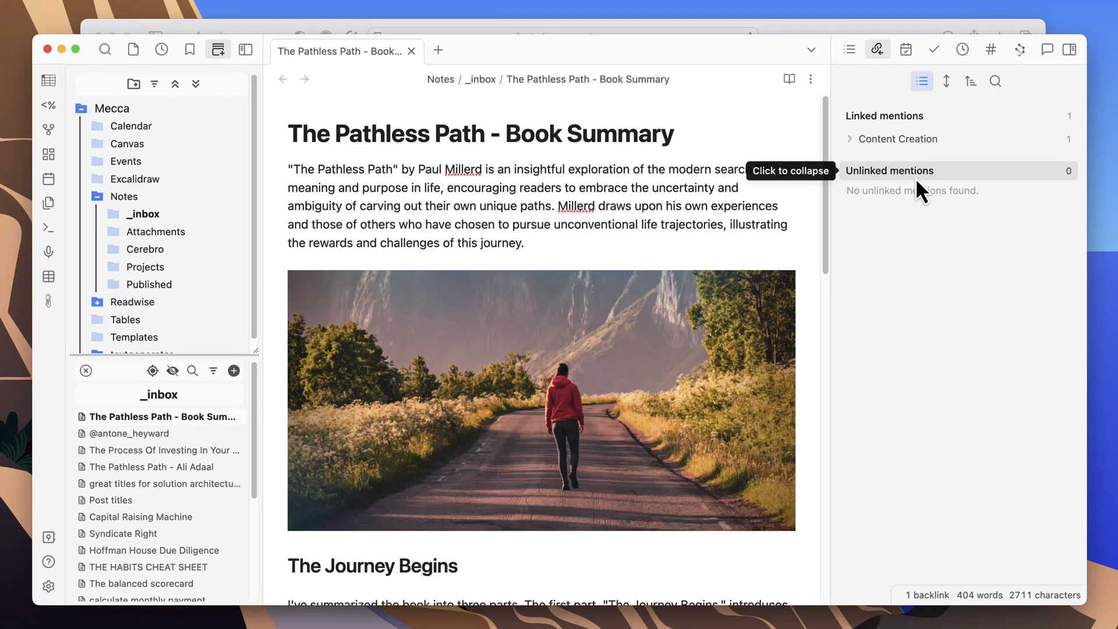
Step: Show the Smart Connections Files view of notes related to the book summary
{"action": "left_click", "coordinate": [1020, 50]}
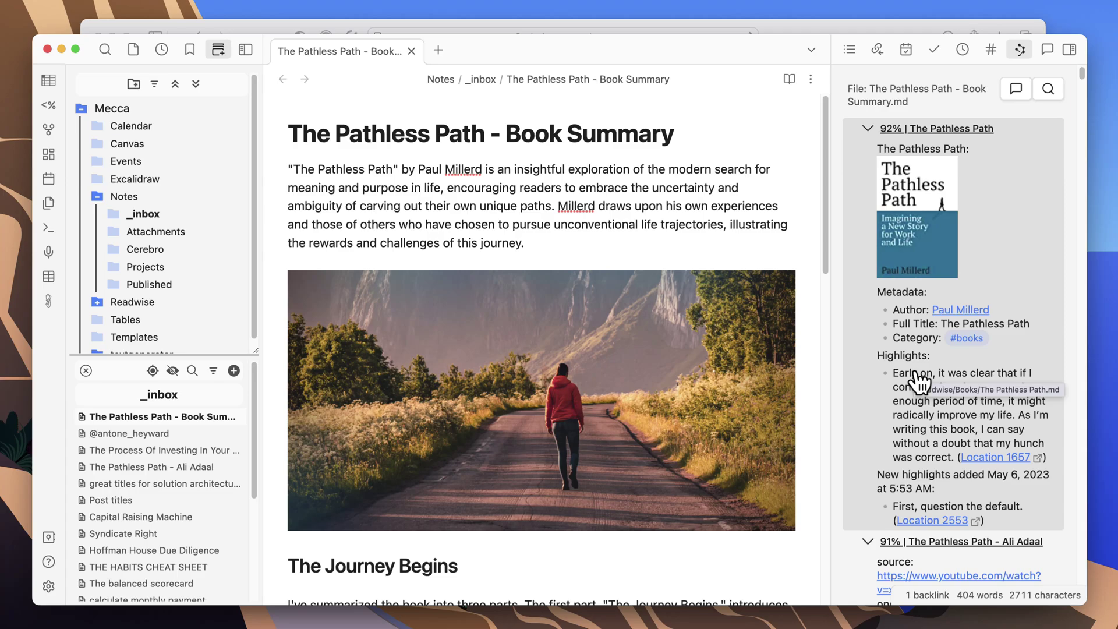
Step: Collapse the 92%, 91%, 89% and 88% related-note matches and scroll the Smart Connections pane
{"action": "left_click", "coordinate": [867, 129]}
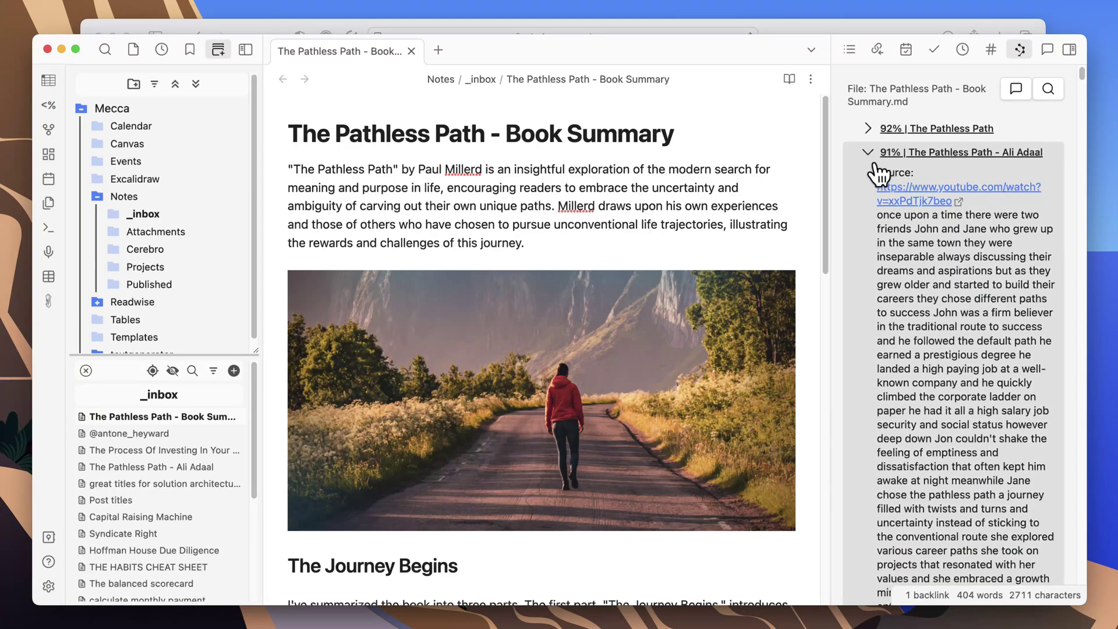
{"action": "left_click", "coordinate": [868, 130]}
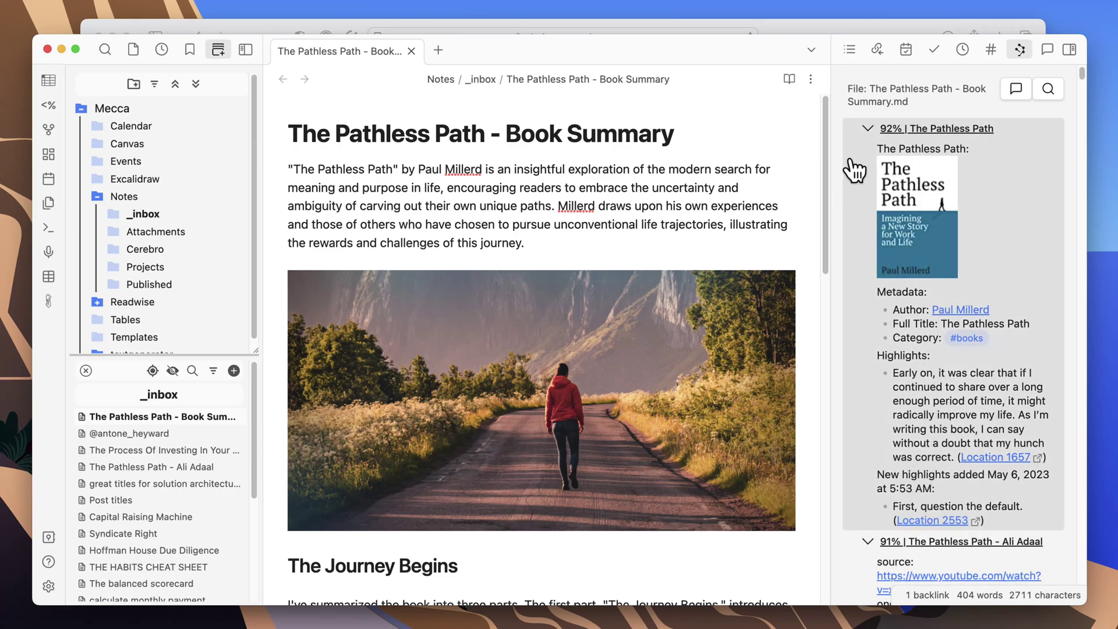
{"action": "left_click", "coordinate": [867, 129]}
{"action": "left_click", "coordinate": [867, 153]}
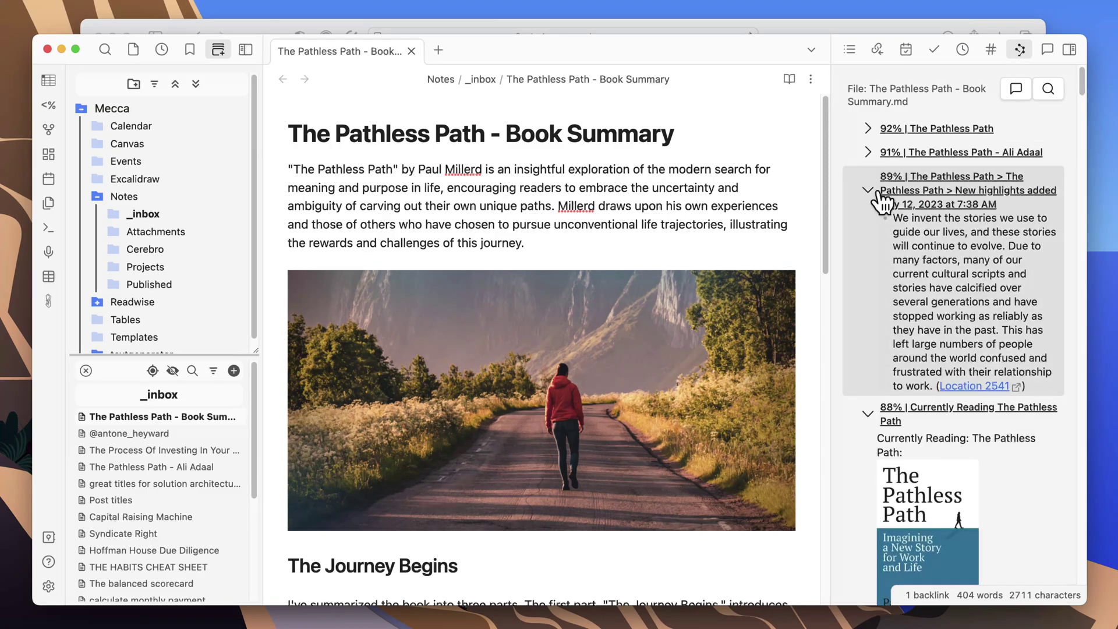
{"action": "left_click", "coordinate": [868, 190]}
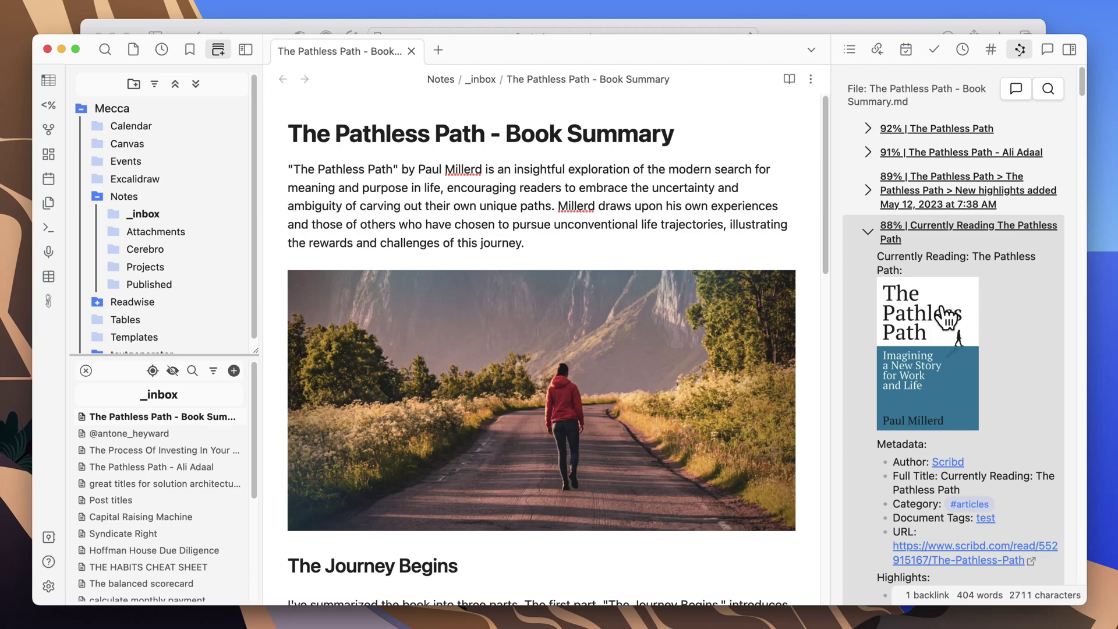
{"action": "left_click", "coordinate": [869, 236]}
{"action": "scroll", "coordinate": [973, 508], "scroll_direction": "down", "scroll_amount": 5}
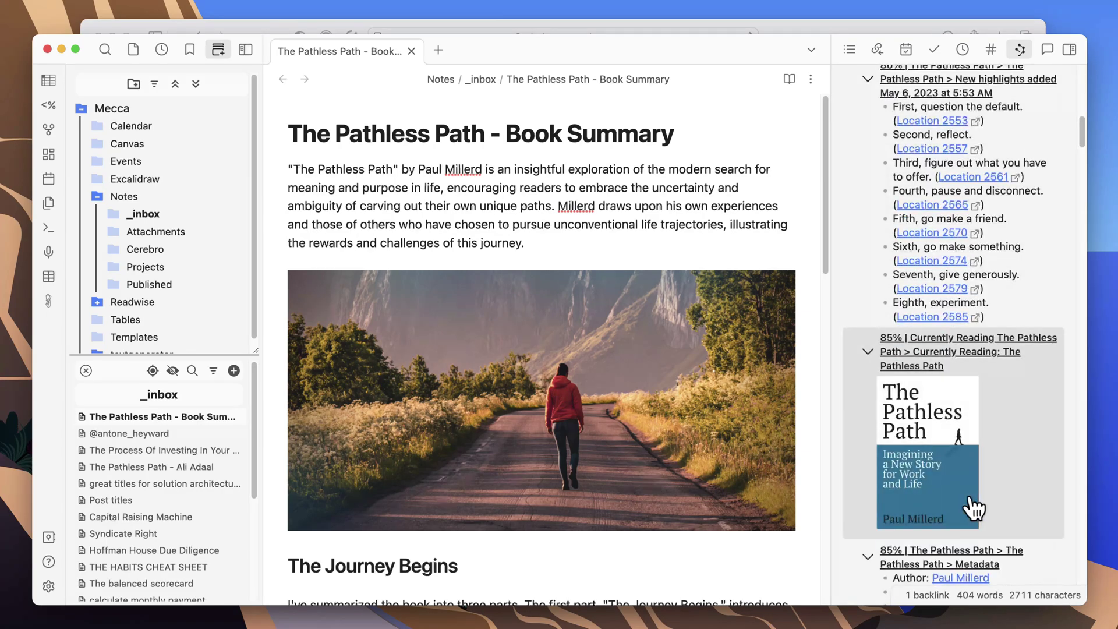
{"action": "scroll", "coordinate": [974, 508], "scroll_direction": "down", "scroll_amount": 10}
{"action": "scroll", "coordinate": [966, 489], "scroll_direction": "up", "scroll_amount": 9}
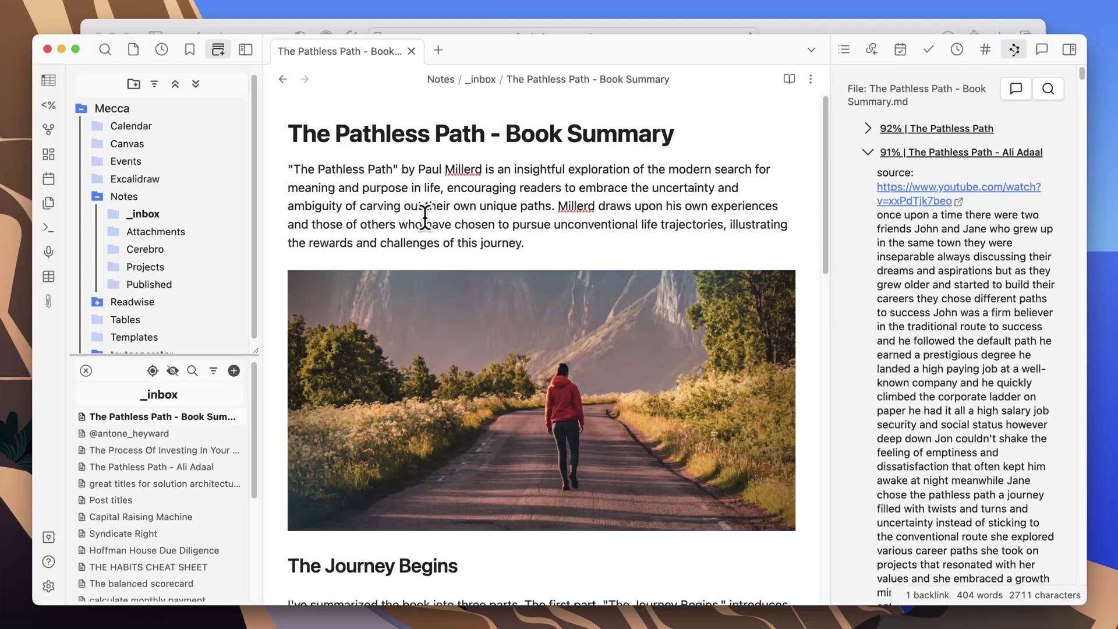
Step: Open the real estate syndication note and collapse its top three related-note results, including Syndicate Right and What is Syndication
{"action": "left_click", "coordinate": [153, 435]}
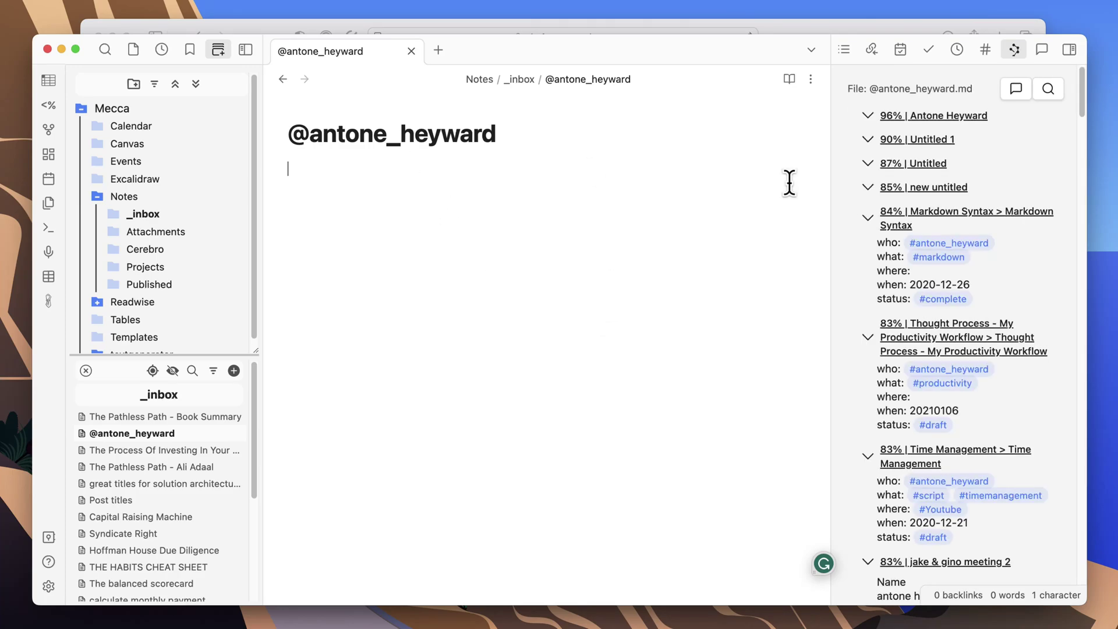
{"action": "left_click", "coordinate": [138, 450]}
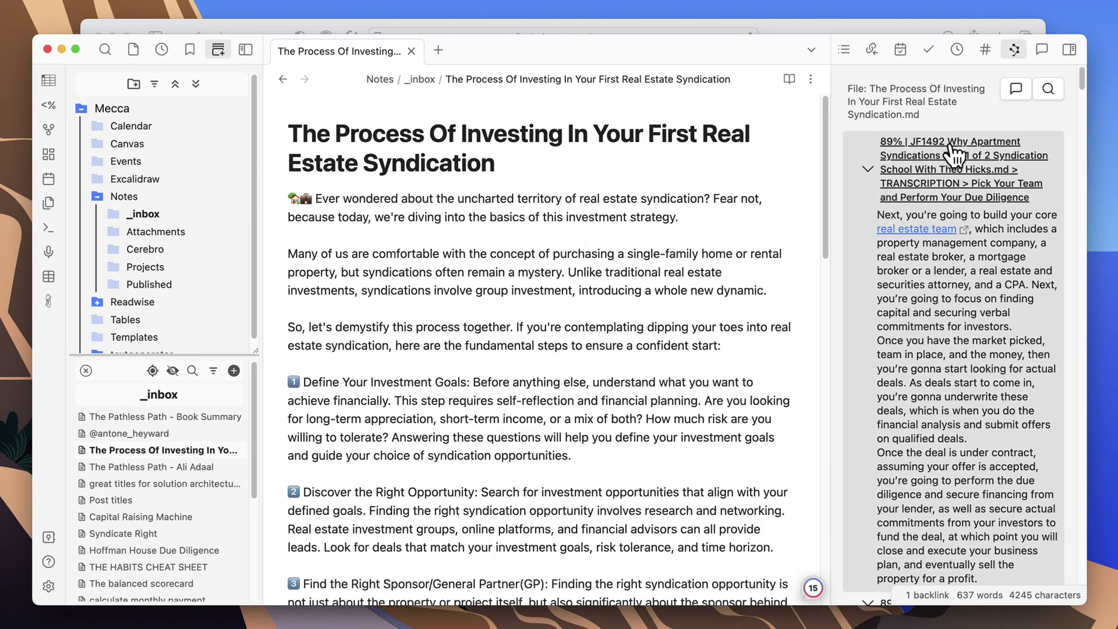
{"action": "left_click", "coordinate": [868, 170]}
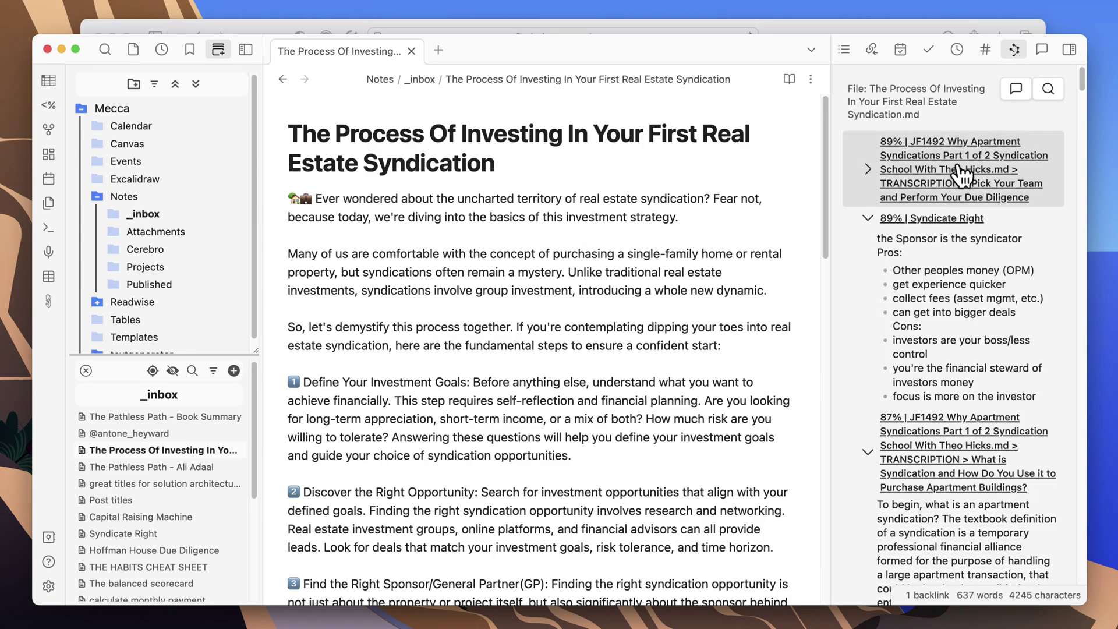
{"action": "left_click", "coordinate": [878, 221]}
{"action": "left_click", "coordinate": [899, 274]}
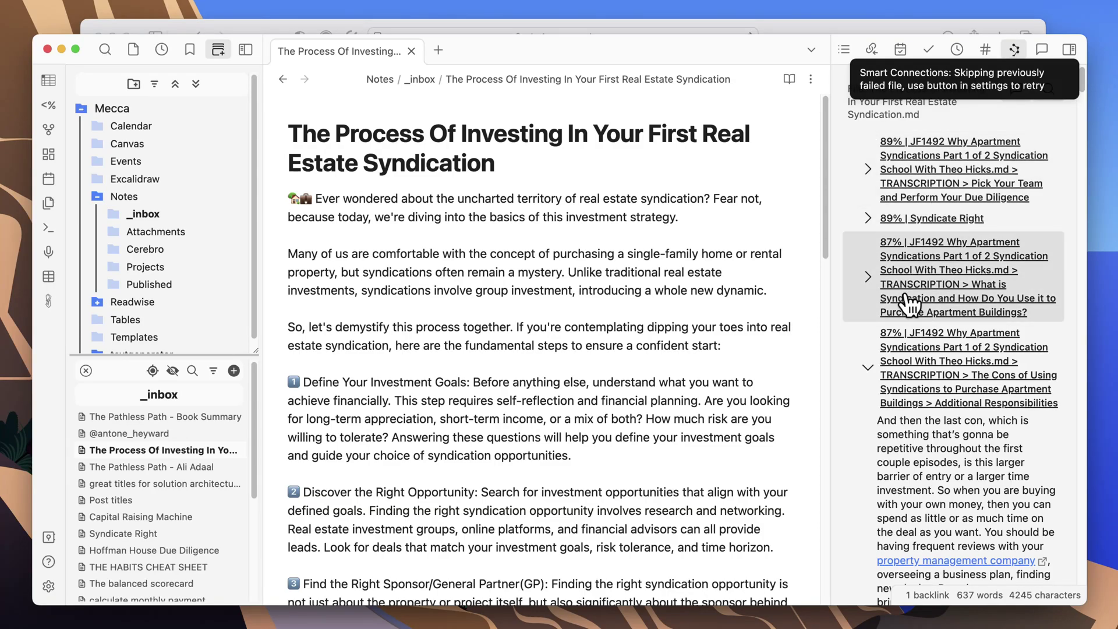
Step: Open Capital Raising Machine and collapse the Post titles, Raising Capital and hivemindinvestors results
{"action": "left_click", "coordinate": [124, 518]}
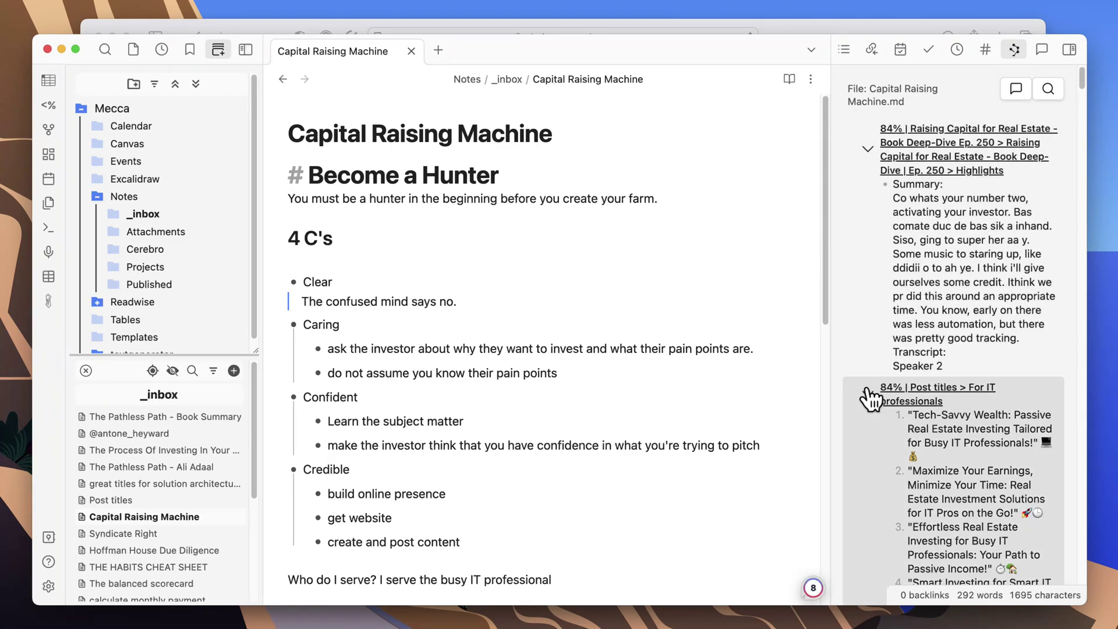
{"action": "left_click", "coordinate": [867, 394]}
{"action": "left_click", "coordinate": [867, 149]}
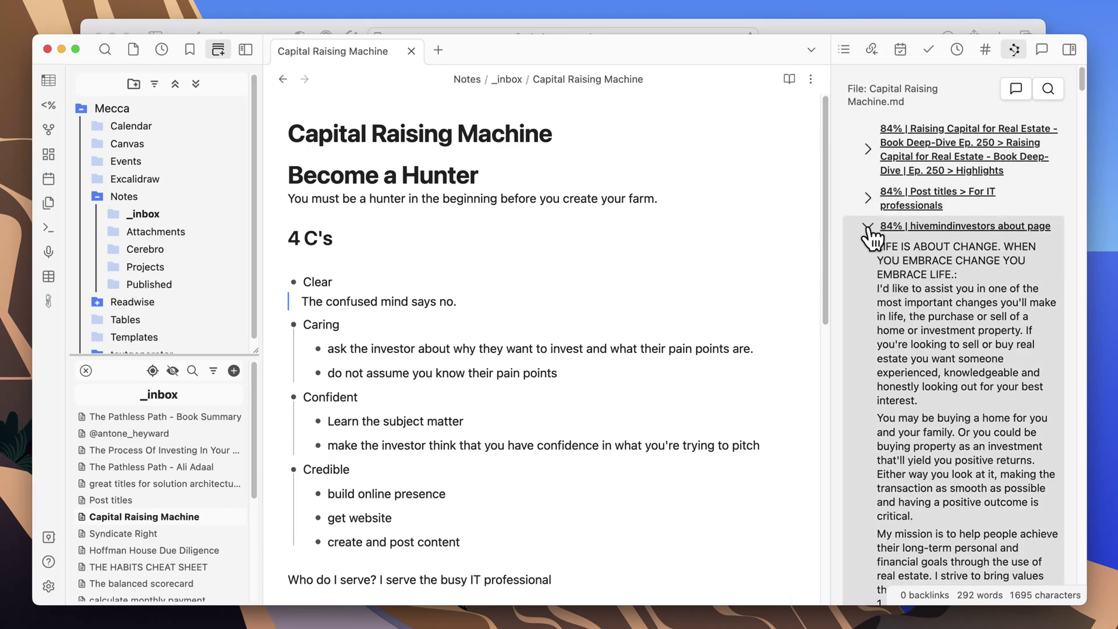
{"action": "left_click", "coordinate": [868, 227]}
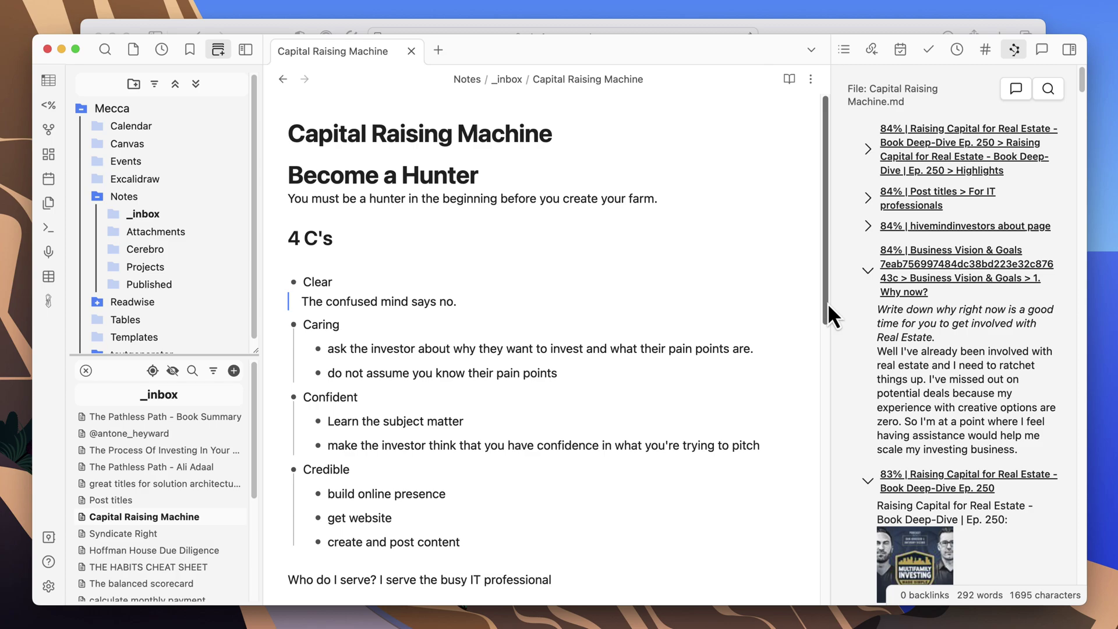
Step: Open the Smart Connections chat pane beside The Pathless Path - Book Summary note
{"action": "left_click", "coordinate": [884, 226]}
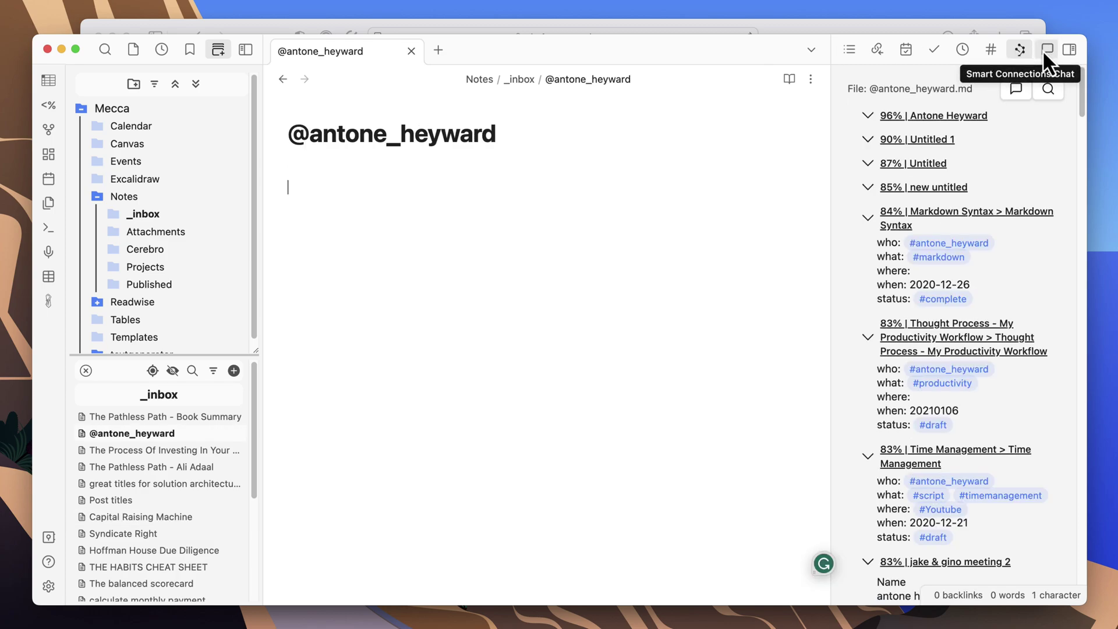
{"action": "left_click", "coordinate": [1042, 50]}
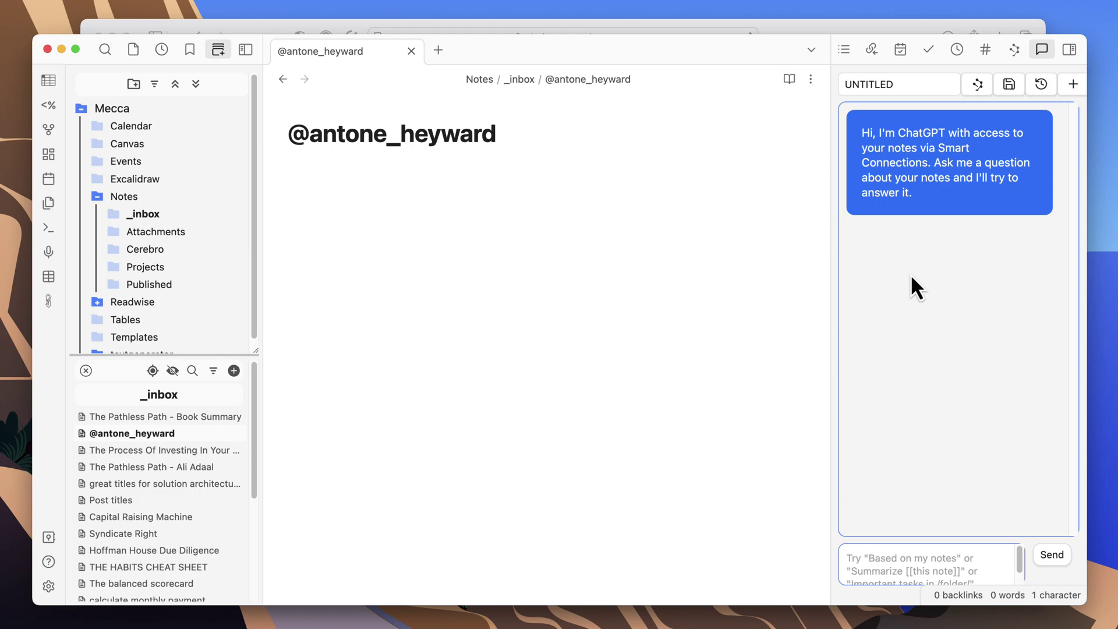
{"action": "left_click", "coordinate": [918, 564]}
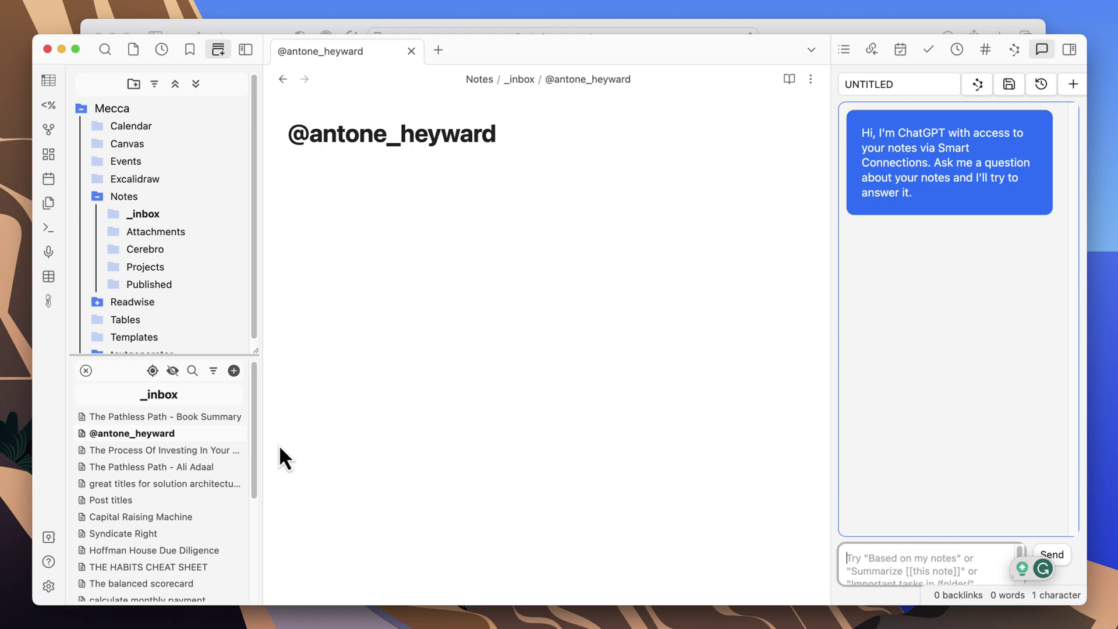
{"action": "left_click", "coordinate": [158, 417]}
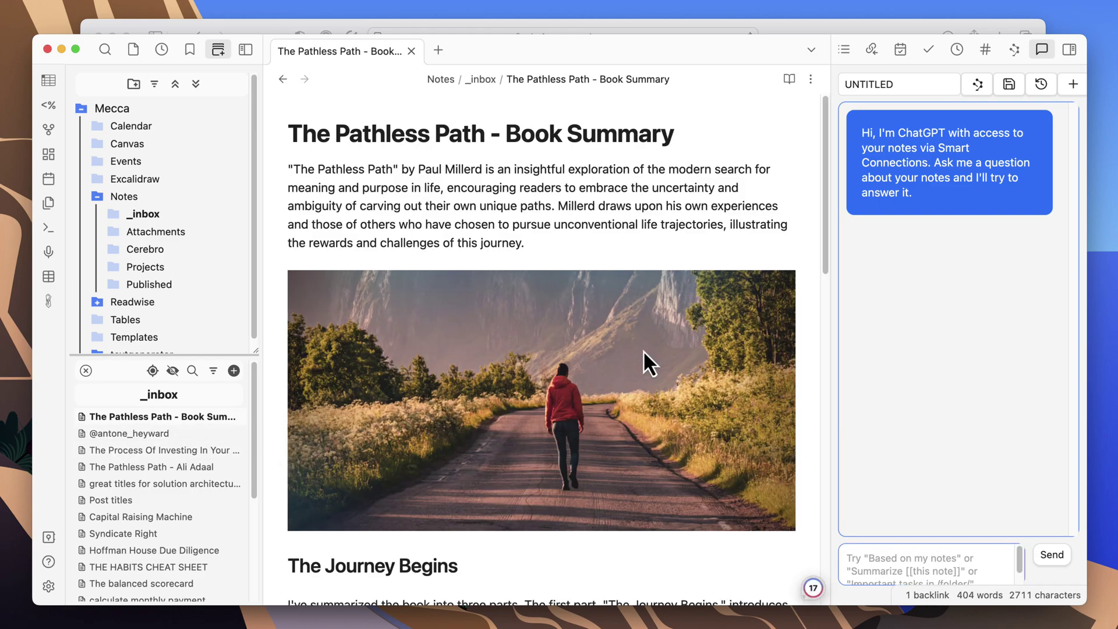
Step: Send 'summarize this note' to the Smart Connections chat
{"action": "left_click", "coordinate": [868, 558]}
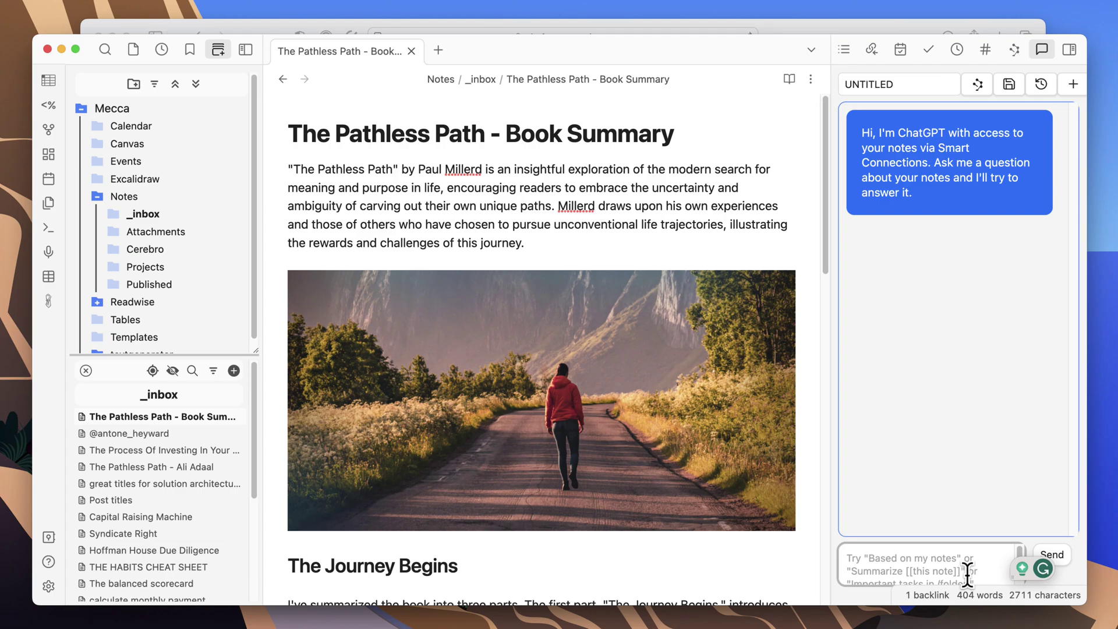
{"action": "type", "text": "sum"}
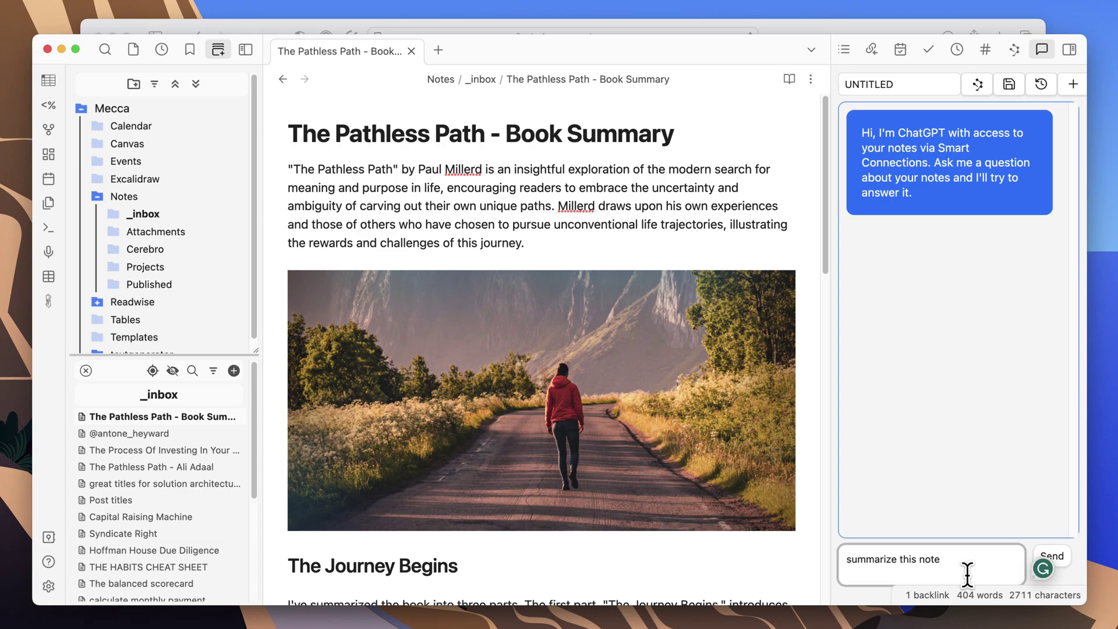
{"action": "type", "text": "marize this note"}
{"action": "key", "text": "Return"}
{"action": "key", "text": "BackSpace"}
{"action": "key", "text": "Tab"}
{"action": "key", "text": "Return"}
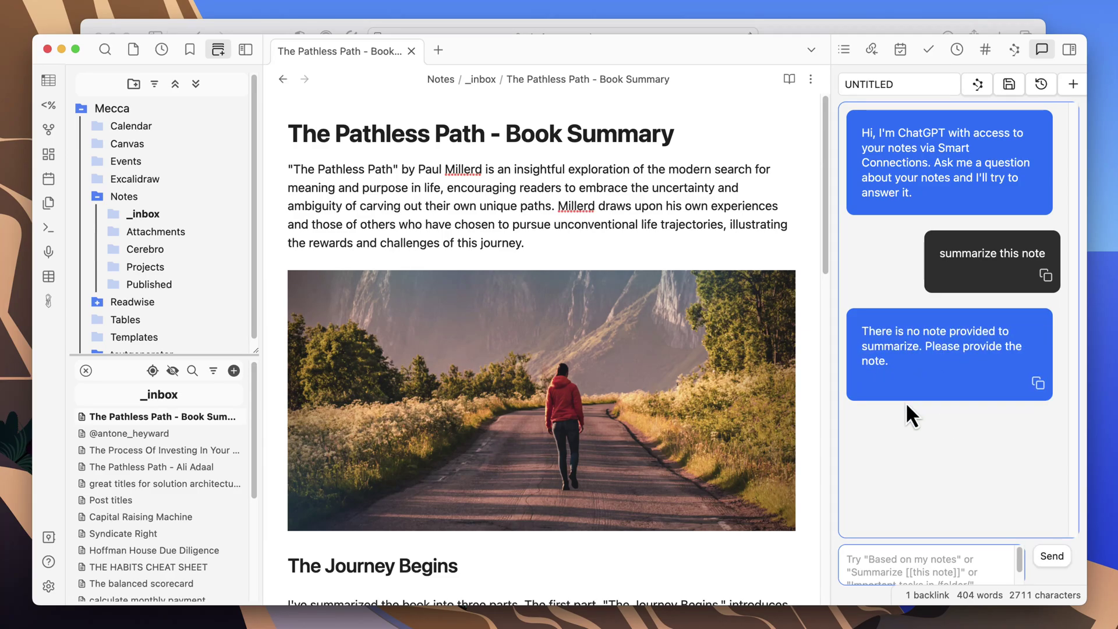
Step: Send the chat message "summarize this note" linking [[The Pathless Path - Book Summary]]
{"action": "left_click", "coordinate": [978, 564]}
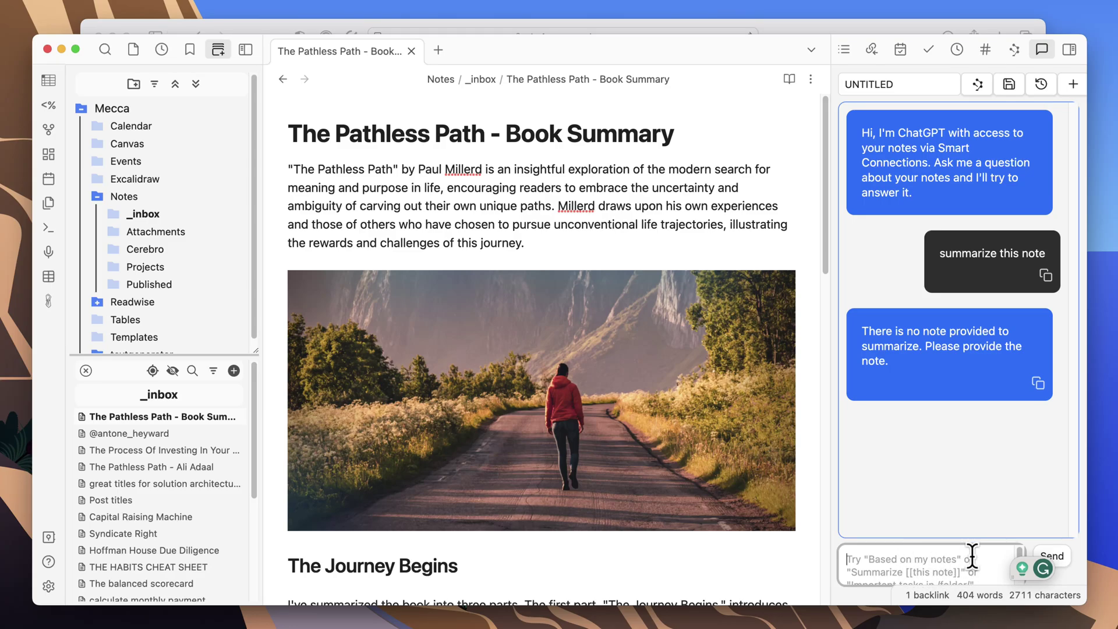
{"action": "type", "text": "suj"}
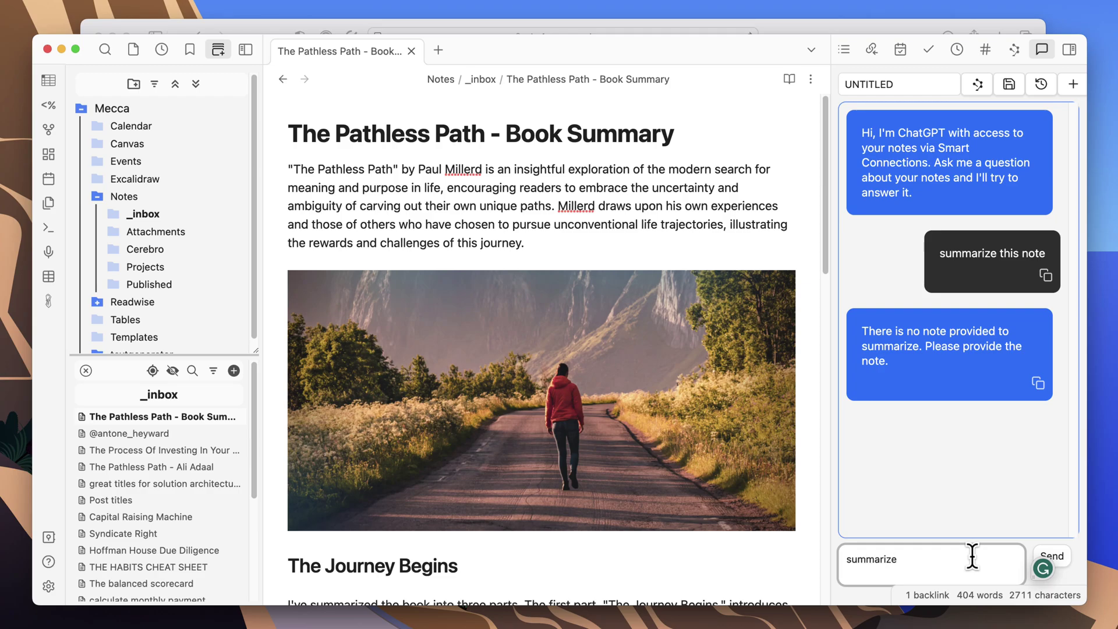
{"action": "type", "text": "marize this note"}
{"action": "type", "text": "[[the pa"}
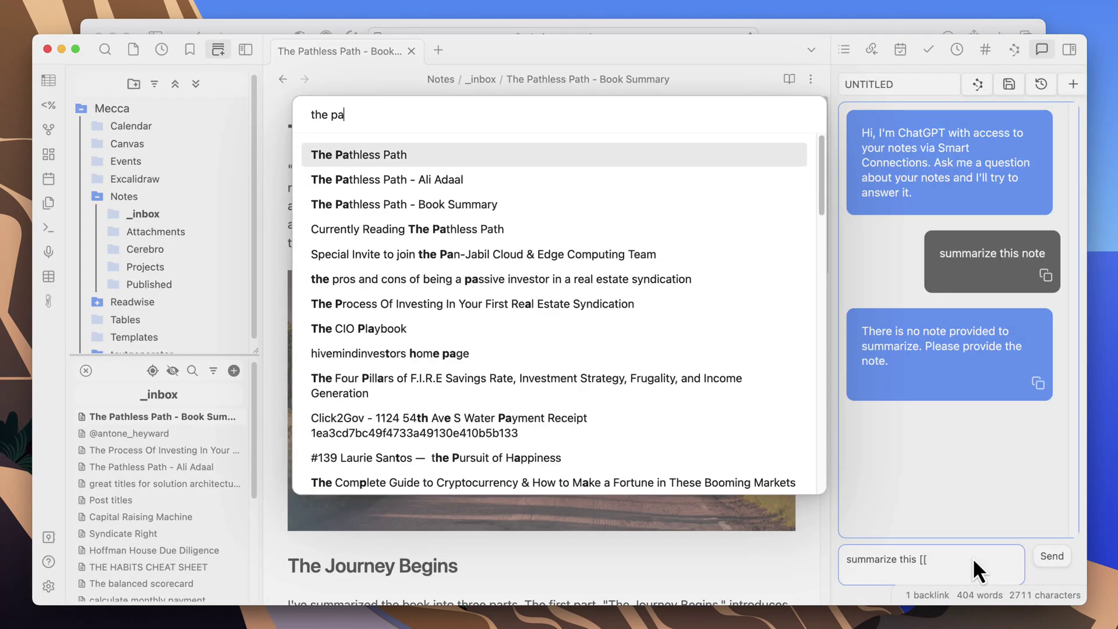
{"action": "type", "text": "thless"}
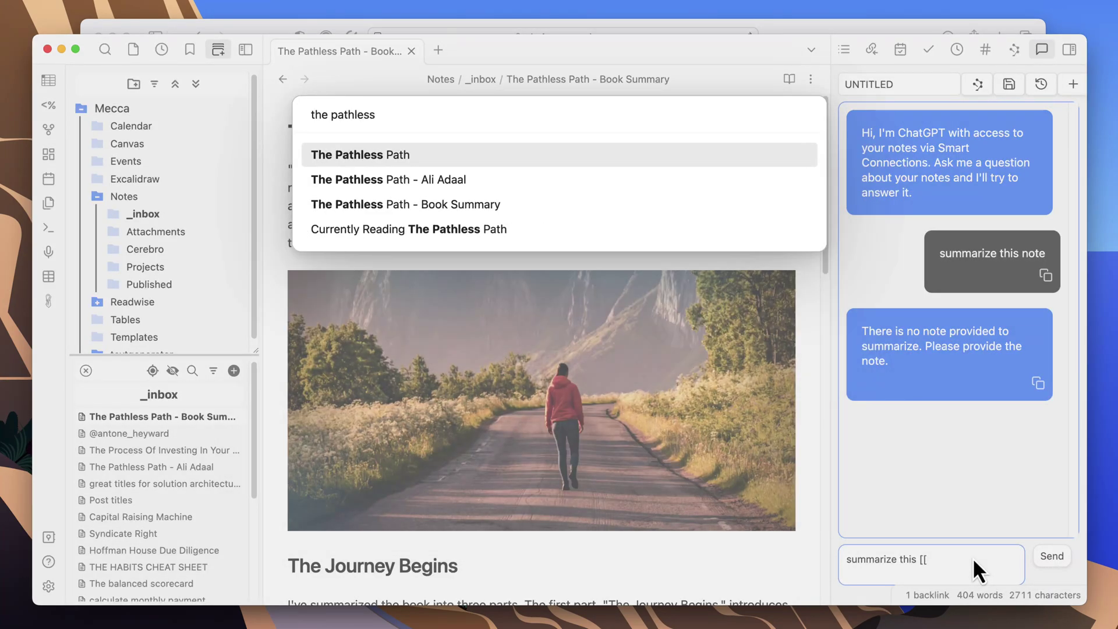
{"action": "left_click", "coordinate": [466, 205]}
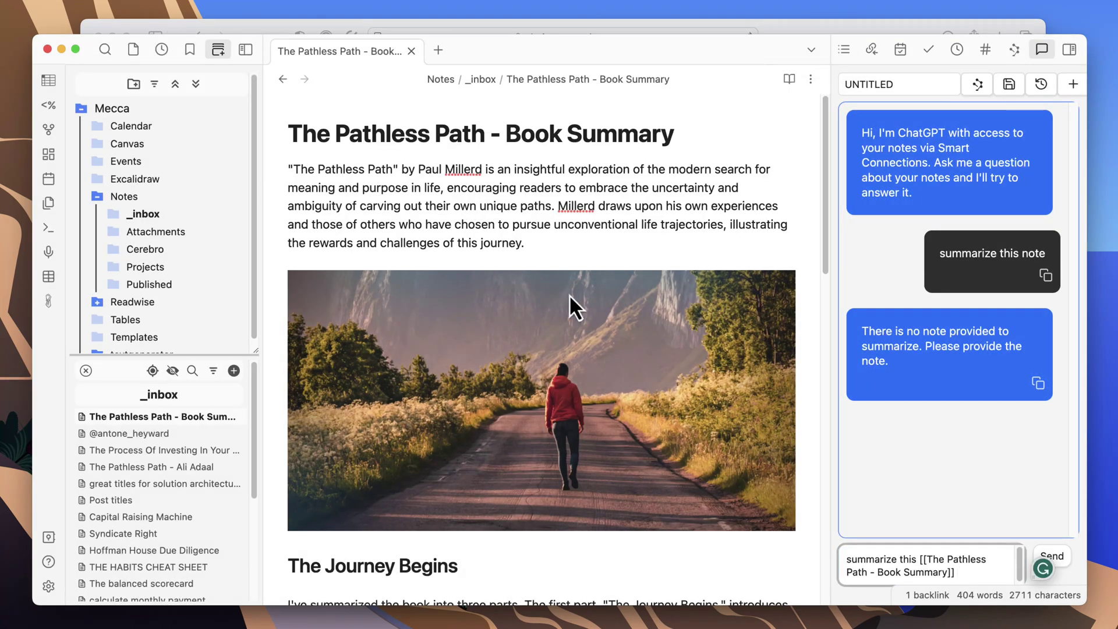
{"action": "key", "text": "Tab"}
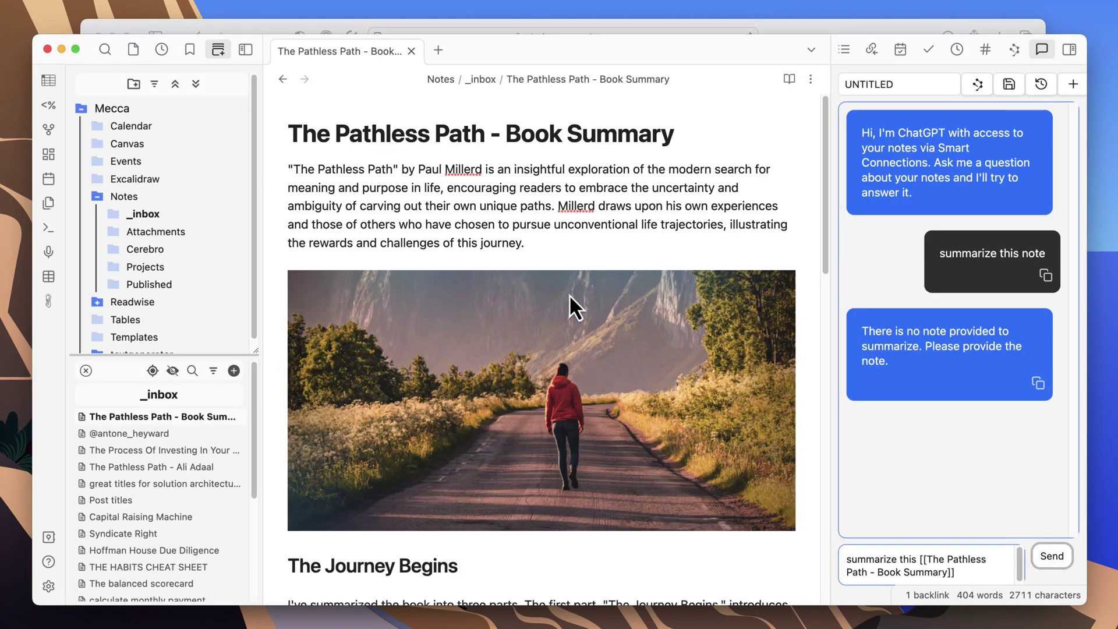
{"action": "key", "text": "Return"}
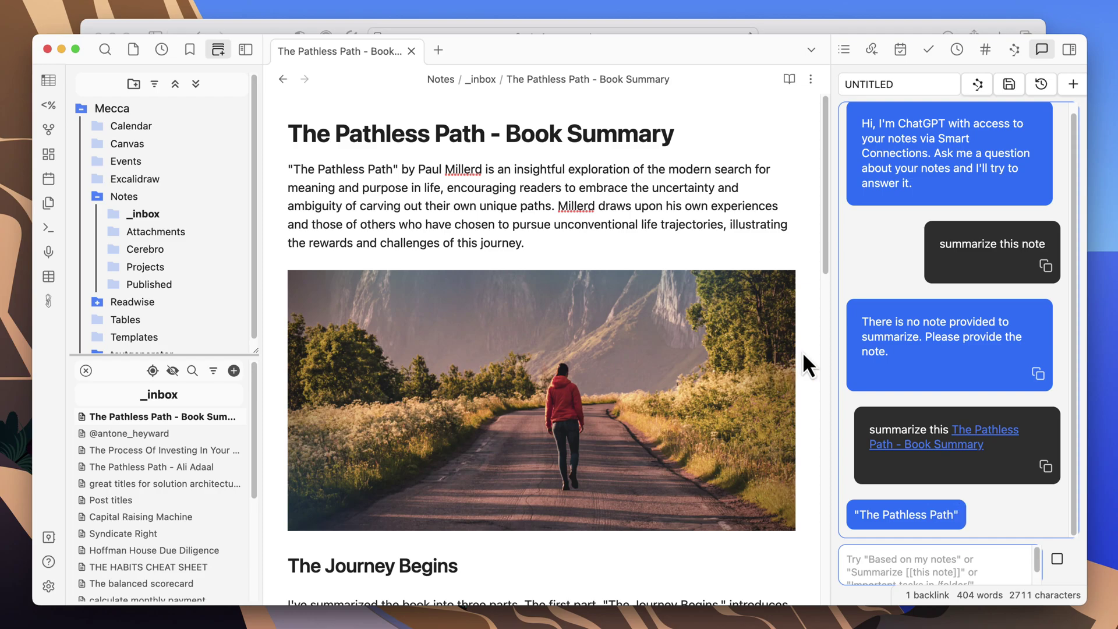